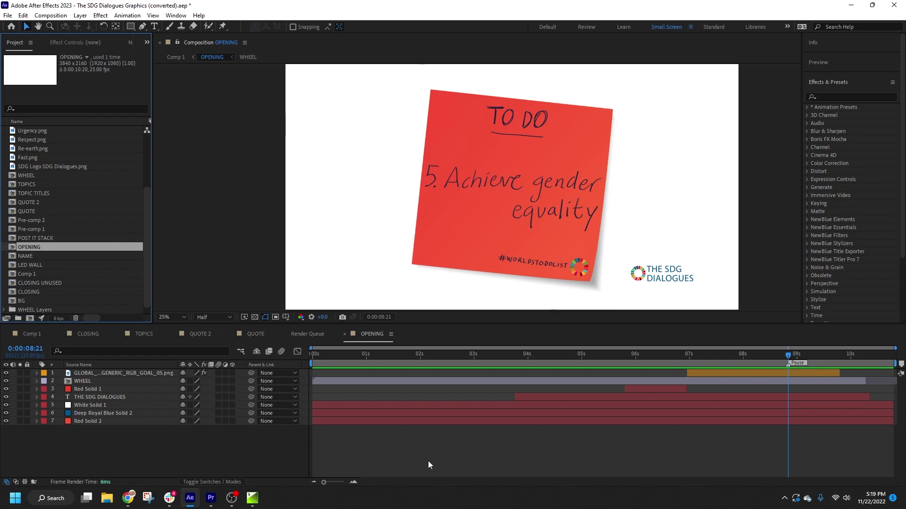
Step: Start an Essential Graphics template with OPENING as primary composition, named 'SDG Dialogues Opening'
{"action": "left_click", "coordinate": [60, 15]}
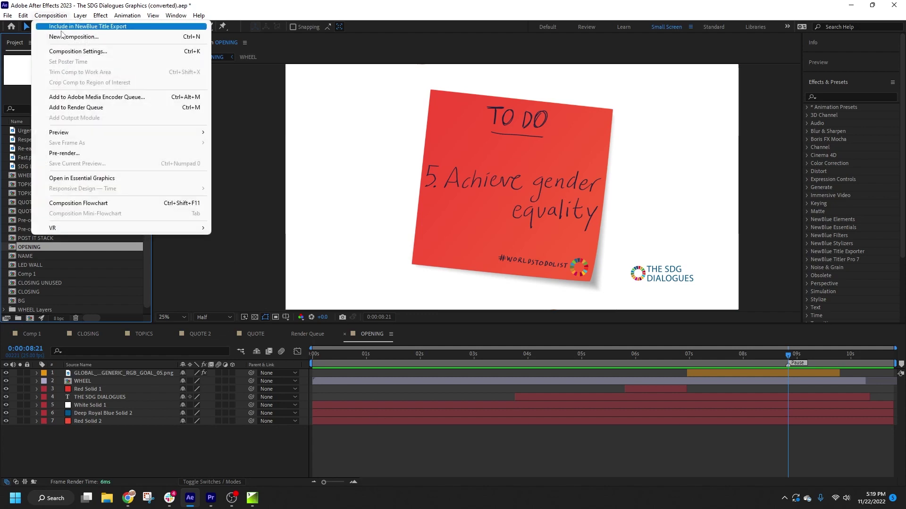
{"action": "left_click", "coordinate": [79, 178]}
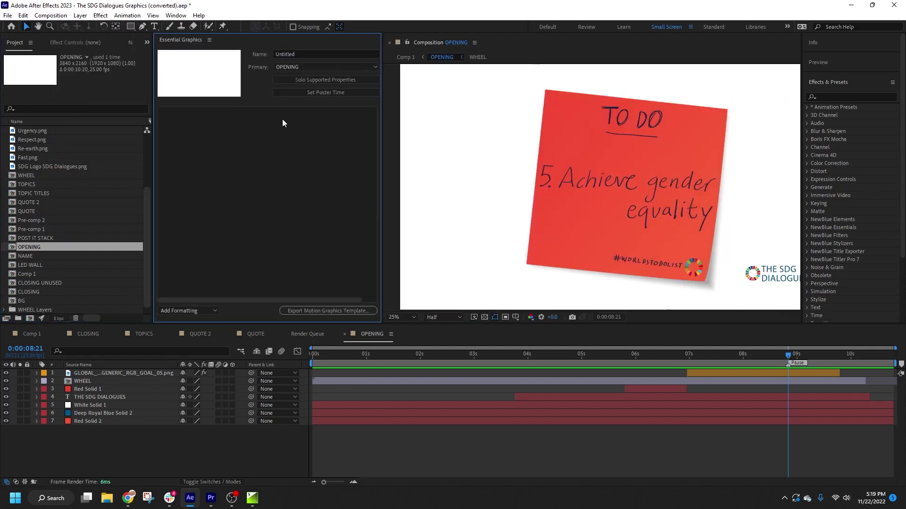
{"action": "left_click", "coordinate": [312, 68]}
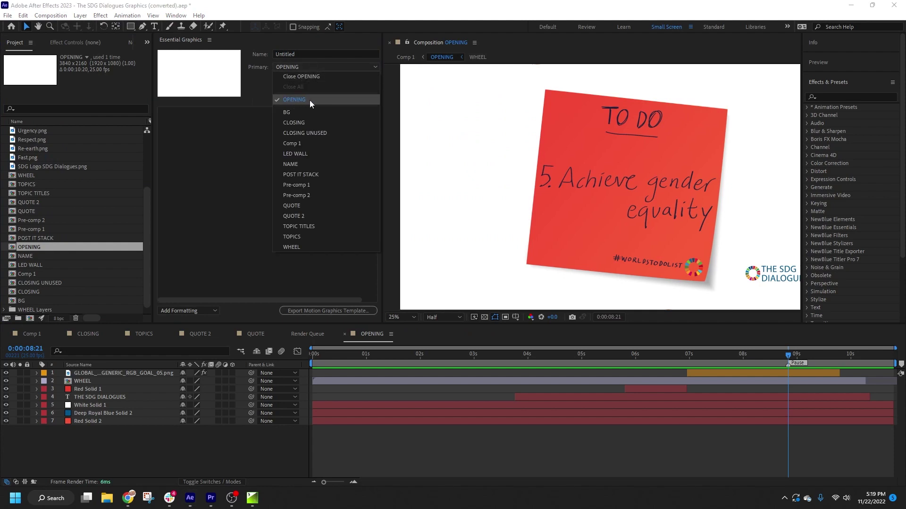
{"action": "left_click", "coordinate": [310, 100]}
{"action": "left_click", "coordinate": [304, 54]}
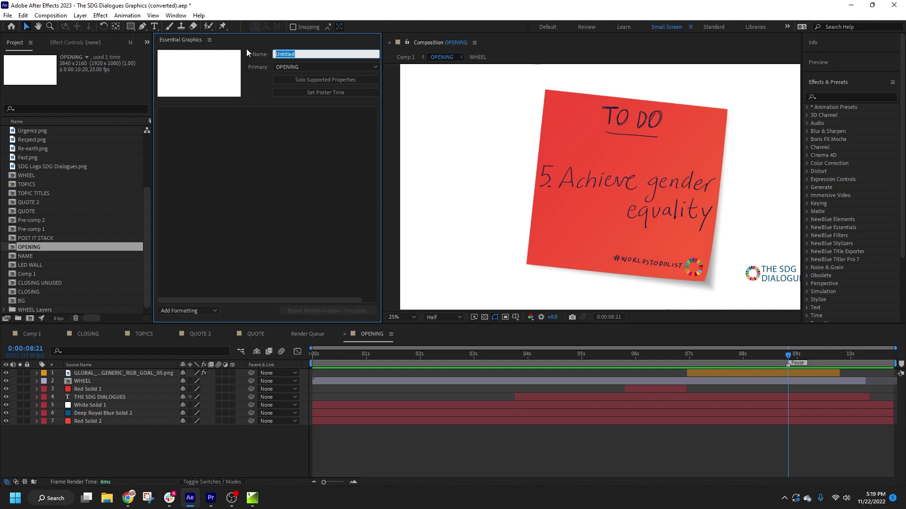
{"action": "type", "text": "SDG Dialogues Opening"}
Step: Add THE SDG DIALOGUES layer's Source Text to the template as a property named 'Title'
{"action": "left_click", "coordinate": [243, 142]}
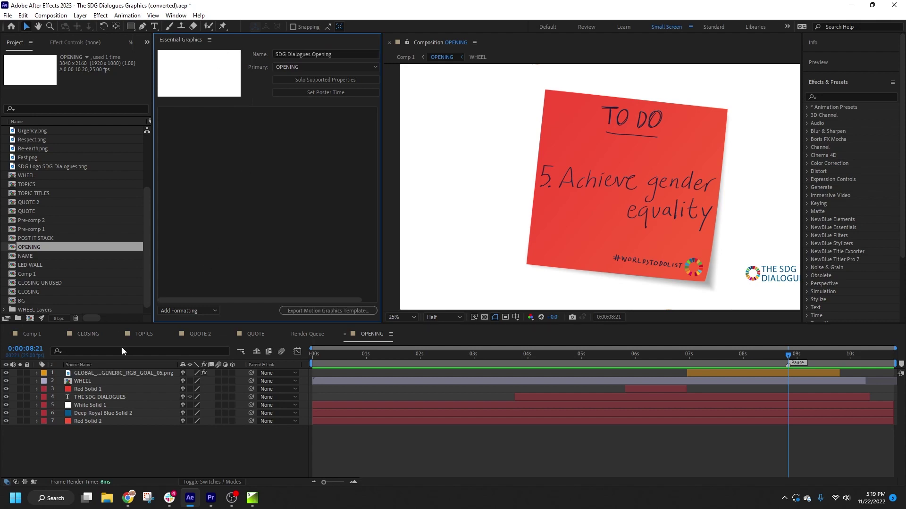
{"action": "left_click", "coordinate": [35, 397]}
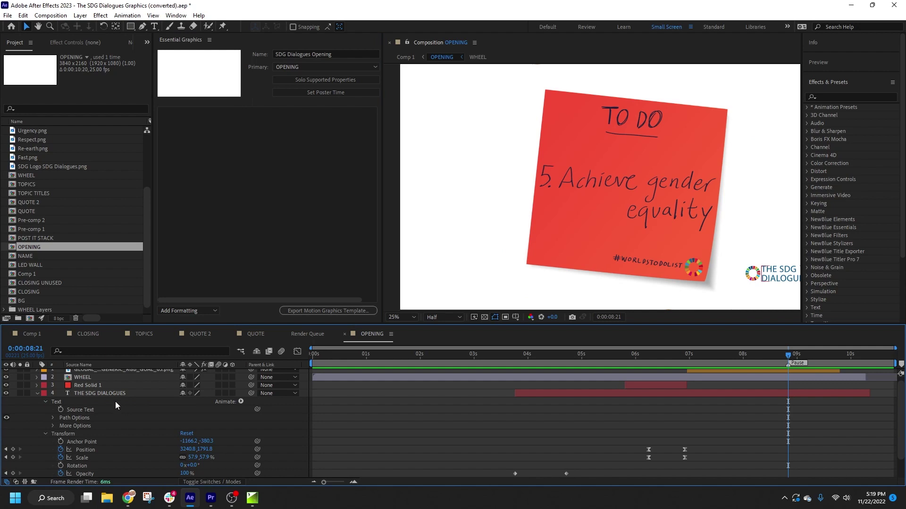
{"action": "scroll", "coordinate": [118, 405], "scroll_direction": "down", "scroll_amount": 1}
{"action": "scroll", "coordinate": [118, 404], "scroll_direction": "up", "scroll_amount": 1}
{"action": "left_click_drag", "start_coordinate": [72, 410], "coordinate": [221, 146]}
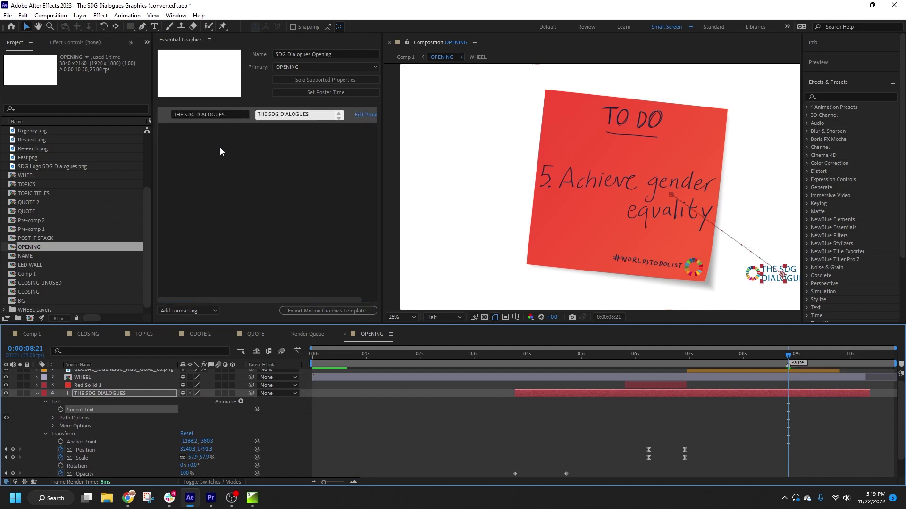
{"action": "left_click", "coordinate": [231, 114]}
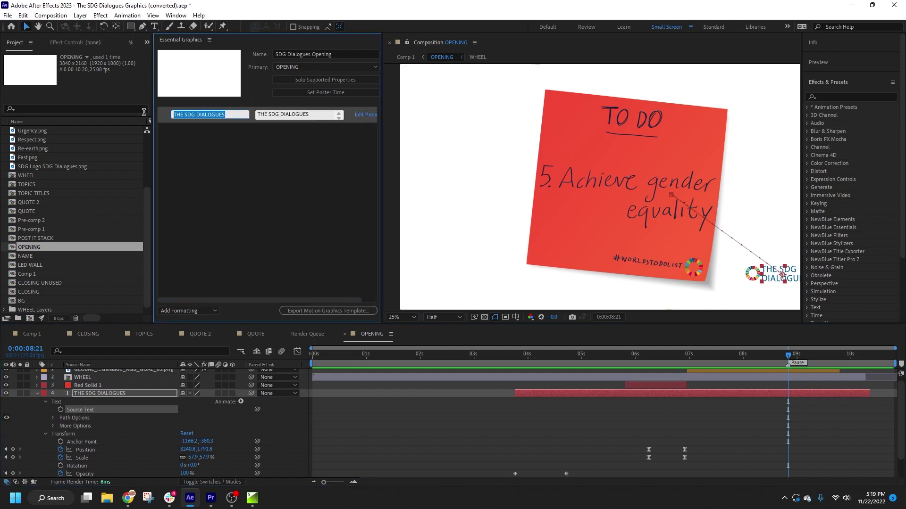
{"action": "type", "text": "Title"}
{"action": "left_click", "coordinate": [184, 170]}
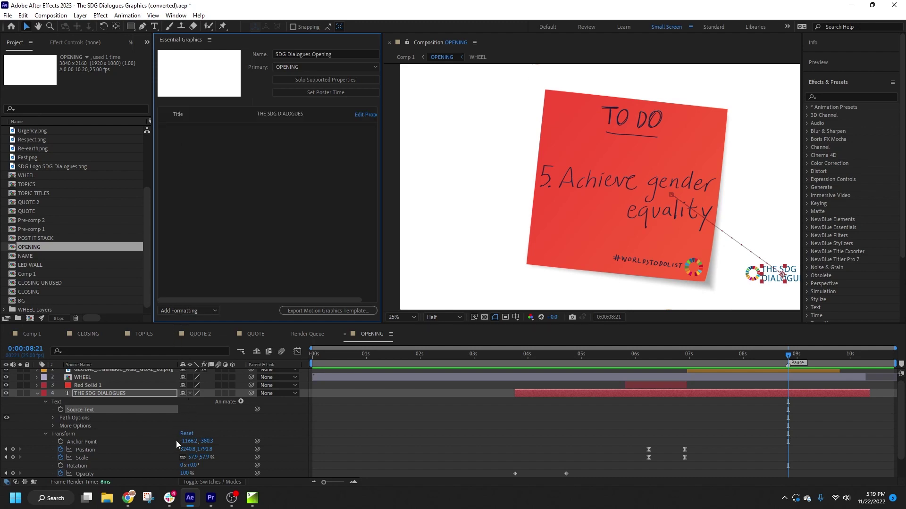
Step: Add an RGB Fill Color animator to the SDG Dialogues title text
{"action": "left_click", "coordinate": [241, 402]}
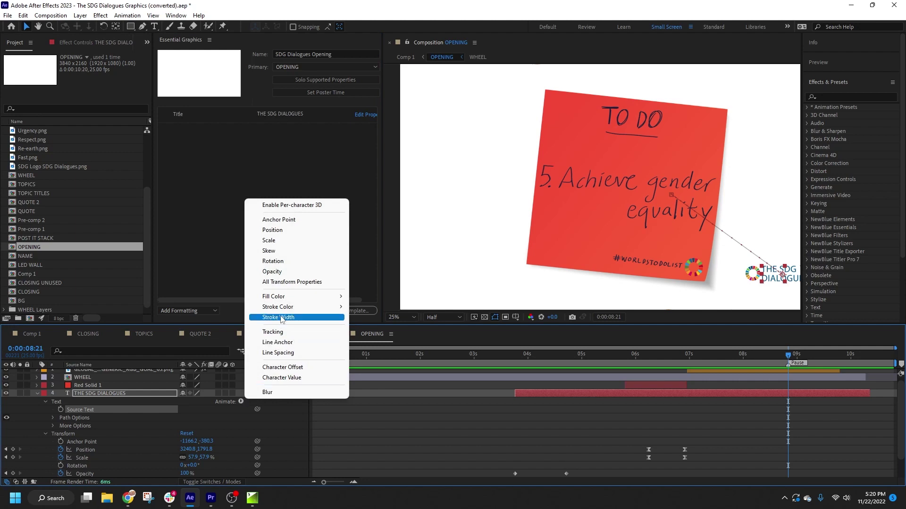
{"action": "mouse_move", "coordinate": [283, 296]}
{"action": "left_click", "coordinate": [368, 296]}
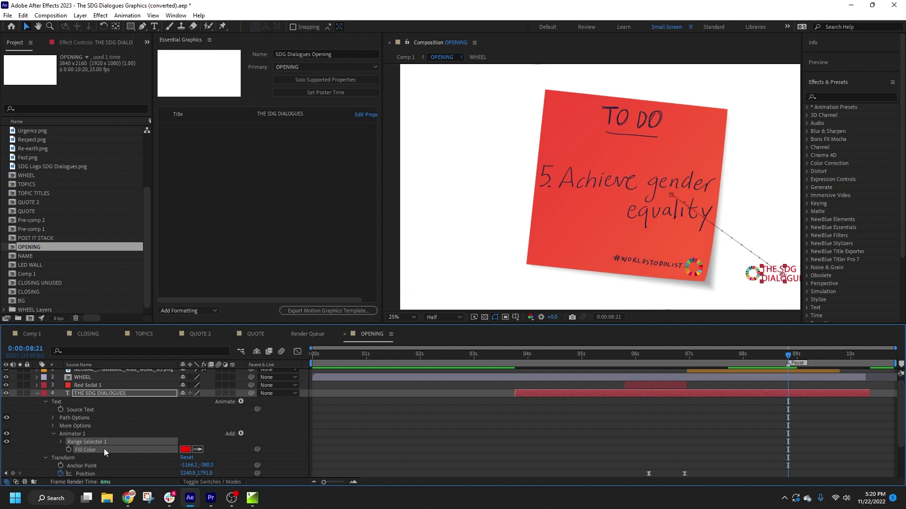
Step: Expose the fill colour in the template as 'Text Color' and set it to 00558A
{"action": "left_click_drag", "start_coordinate": [103, 449], "coordinate": [238, 171]}
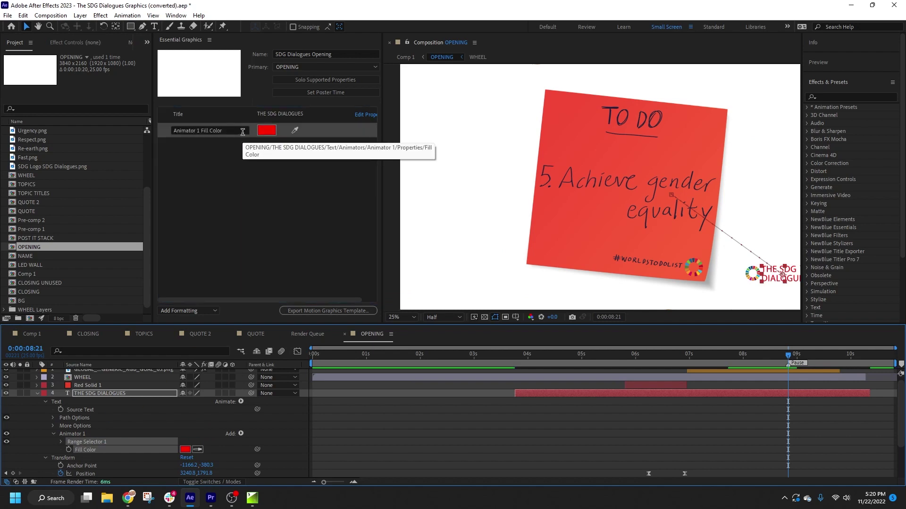
{"action": "left_click", "coordinate": [198, 131]}
{"action": "type", "text": "Text Color"}
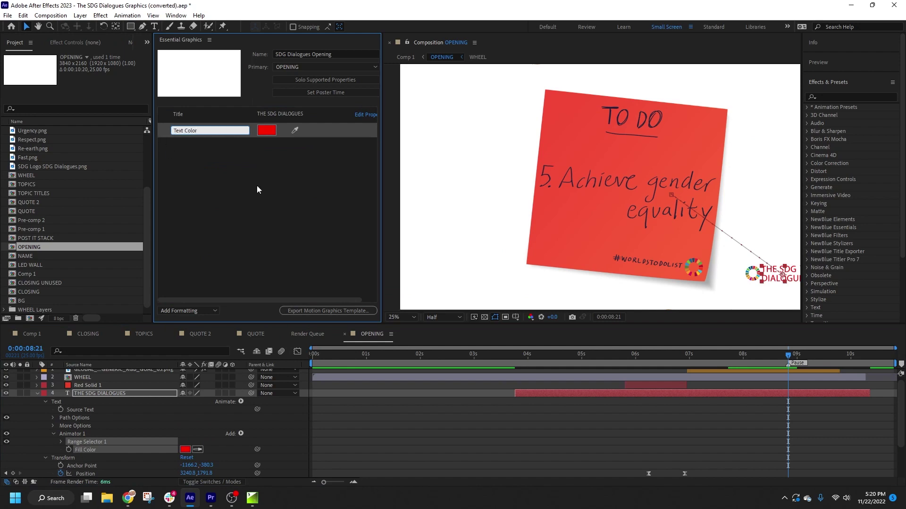
{"action": "key", "text": "Return"}
{"action": "left_click", "coordinate": [268, 132]}
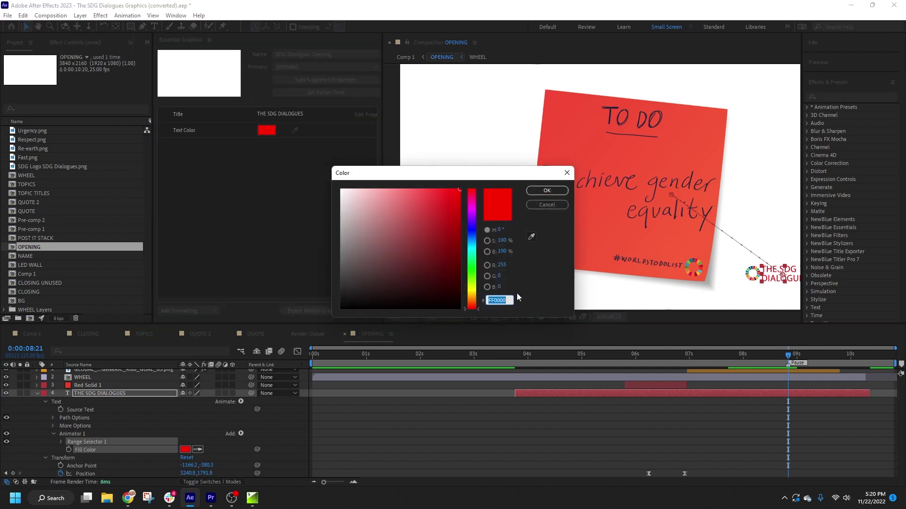
{"action": "type", "text": "00558A"}
{"action": "left_click", "coordinate": [547, 191]}
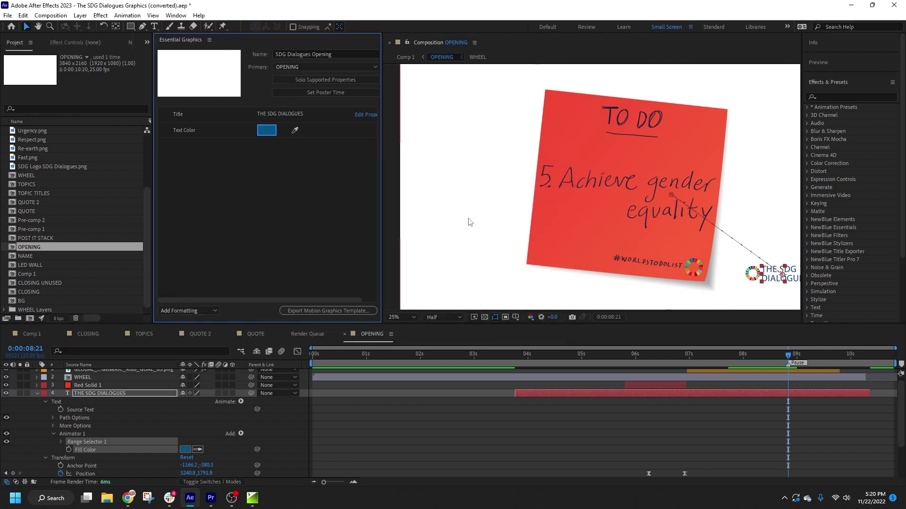
Step: Apply the Fill effect to the White Solid 1 layer
{"action": "left_click", "coordinate": [37, 393]}
{"action": "left_click", "coordinate": [75, 405]}
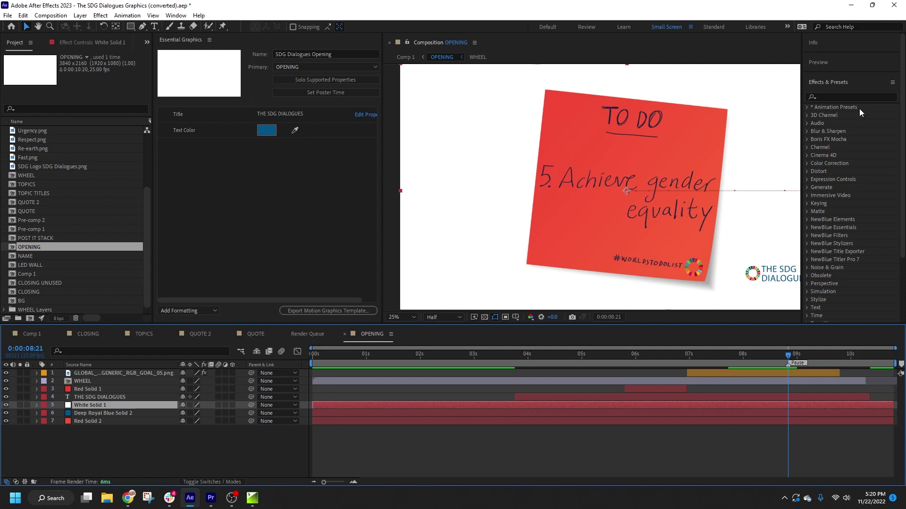
{"action": "left_click", "coordinate": [852, 95]}
{"action": "type", "text": "fill"}
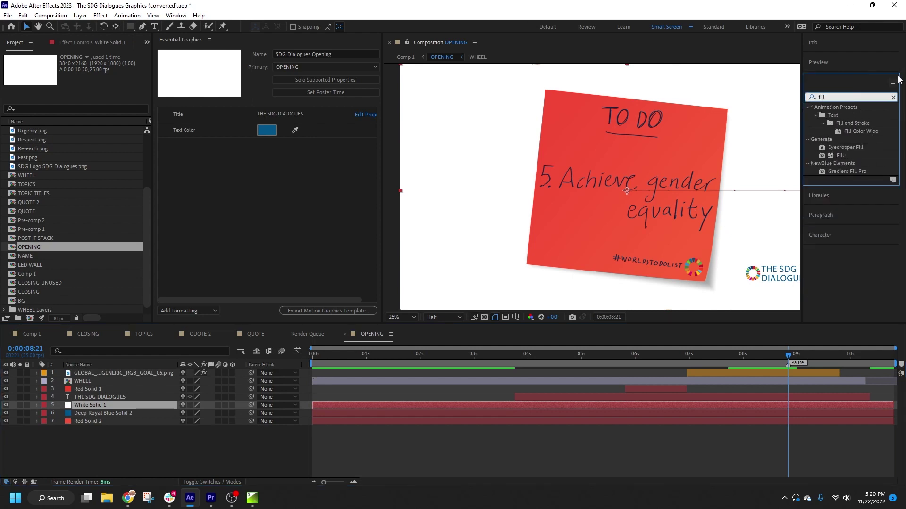
{"action": "left_click_drag", "start_coordinate": [841, 157], "coordinate": [363, 403]}
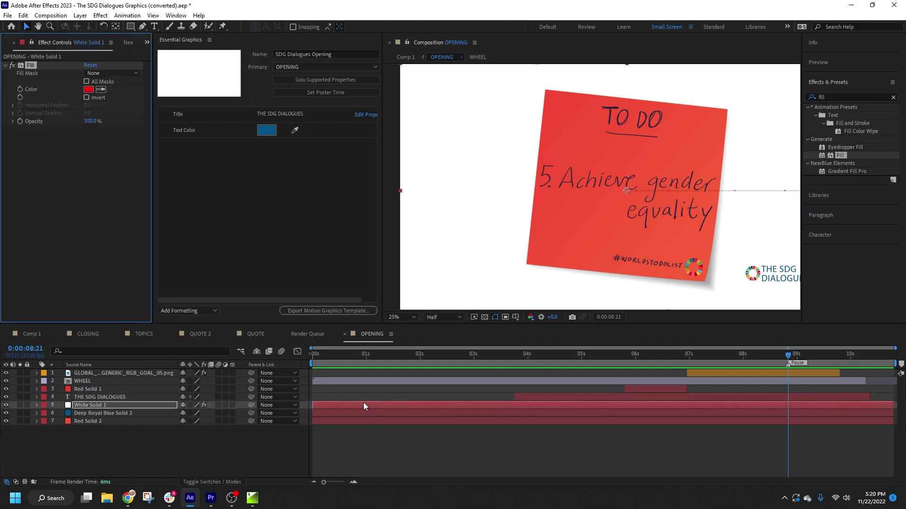
{"action": "left_click", "coordinate": [36, 404]}
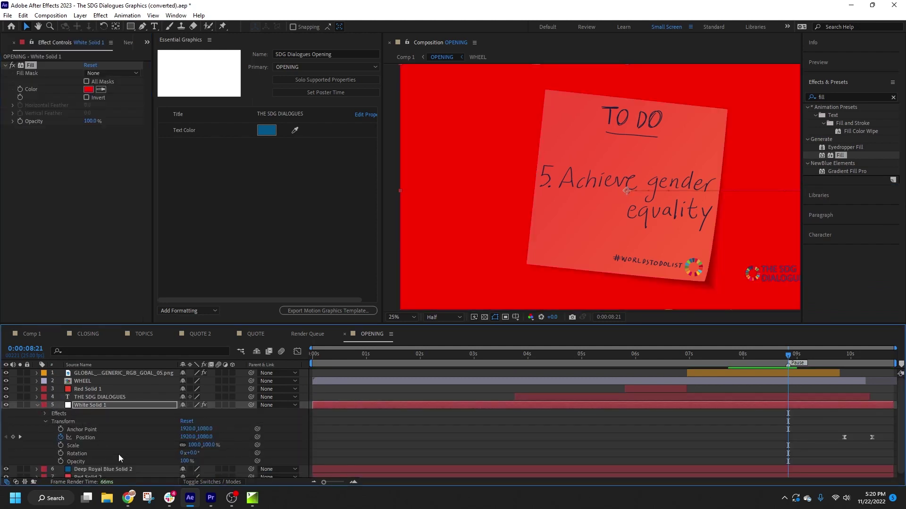
Step: Expose the Fill colour in the template as 'Background Color' and set it to white
{"action": "left_click", "coordinate": [45, 414]}
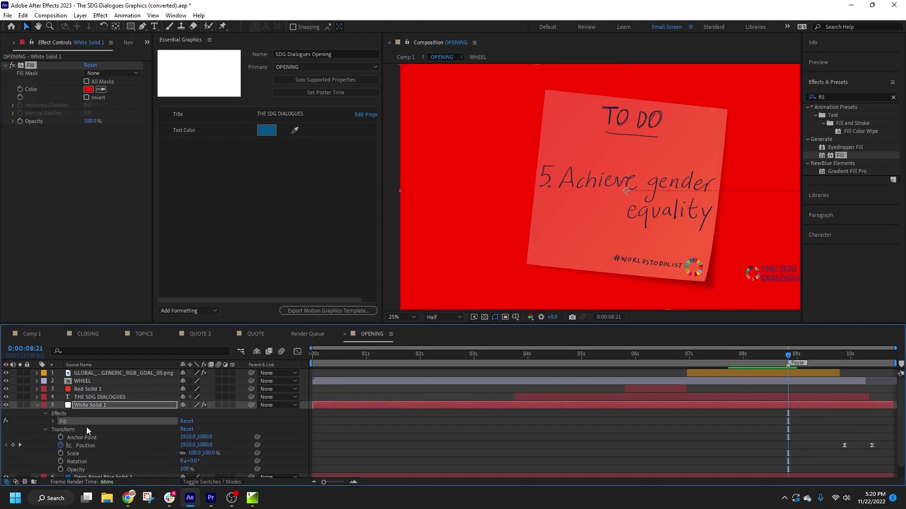
{"action": "left_click", "coordinate": [53, 421]}
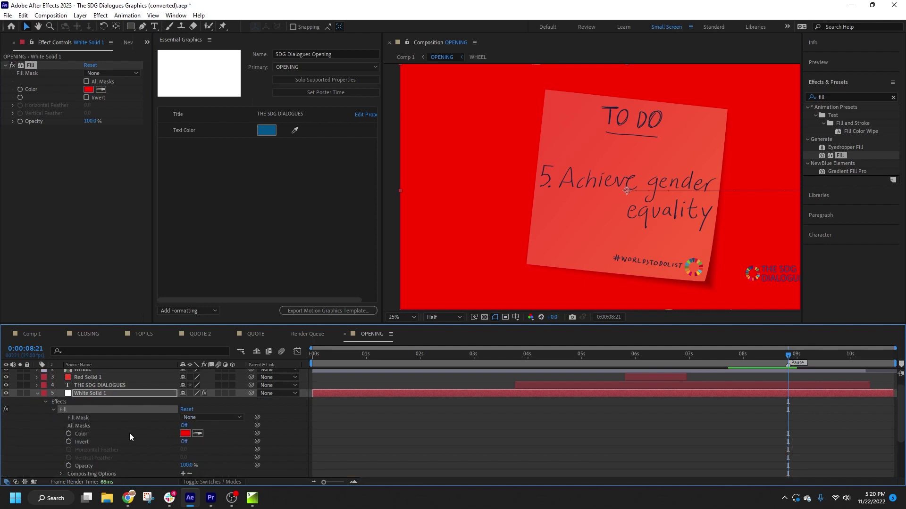
{"action": "left_click_drag", "start_coordinate": [129, 433], "coordinate": [233, 185]}
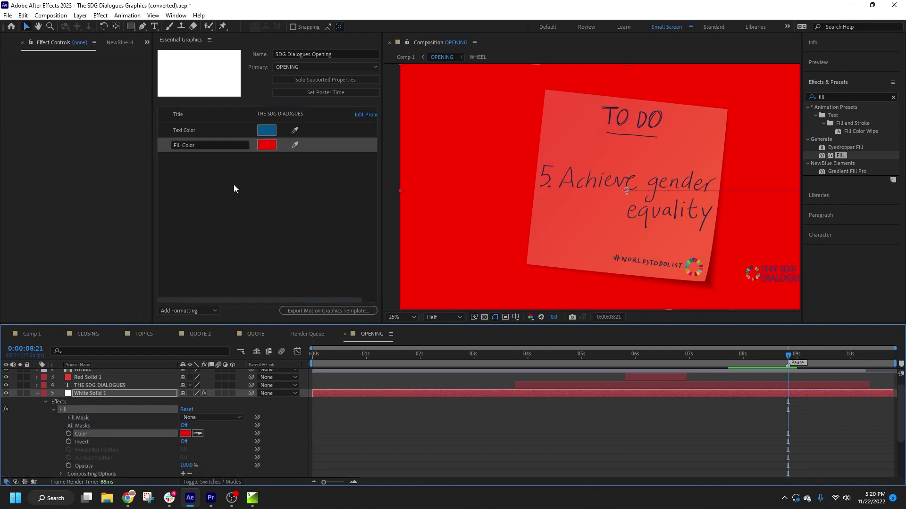
{"action": "left_click", "coordinate": [221, 145]}
{"action": "type", "text": "B"}
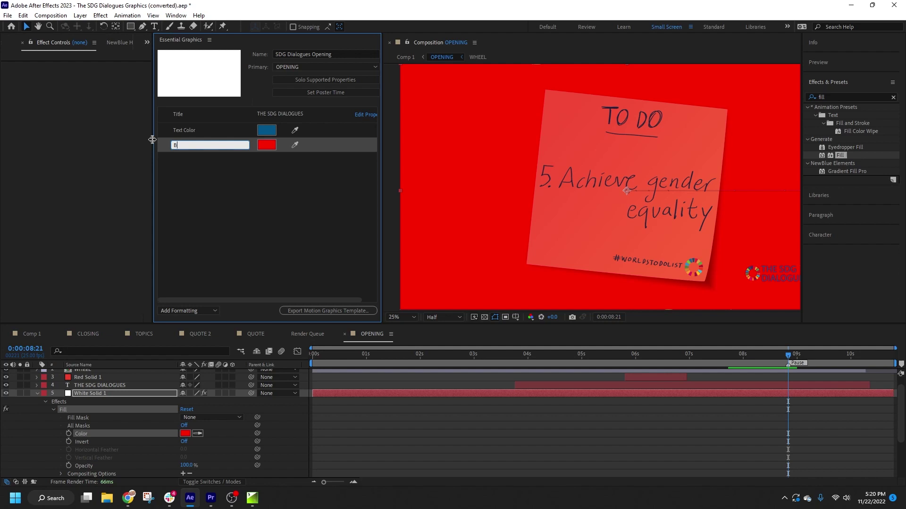
{"action": "type", "text": "ackground Color"}
{"action": "left_click", "coordinate": [268, 147]}
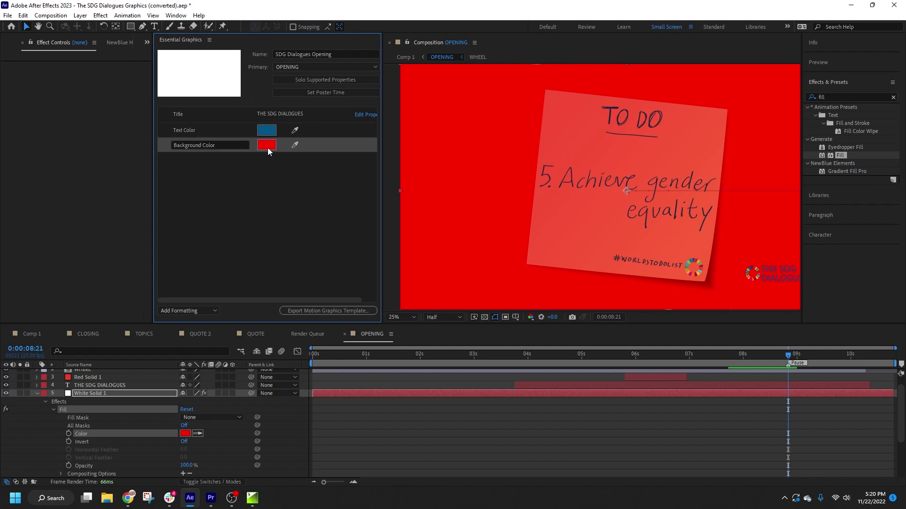
{"action": "left_click", "coordinate": [358, 194]}
{"action": "left_click", "coordinate": [348, 185]}
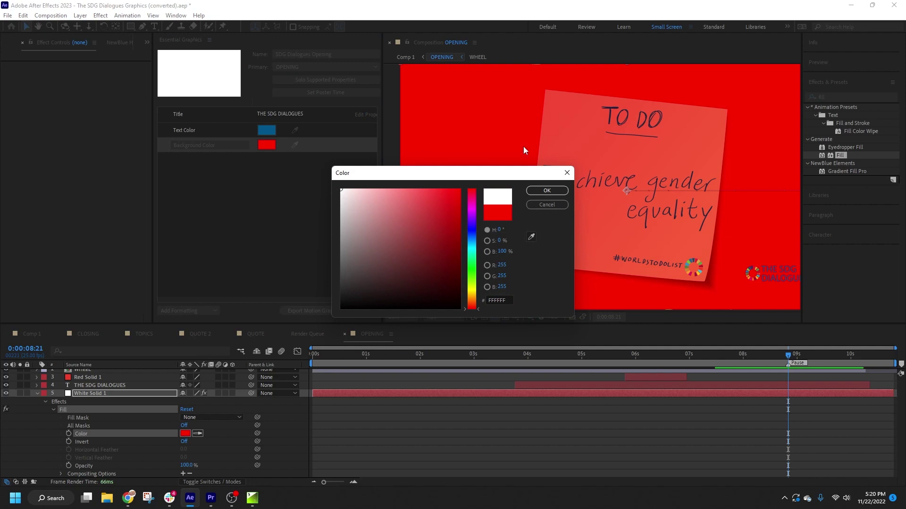
{"action": "left_click", "coordinate": [547, 190]}
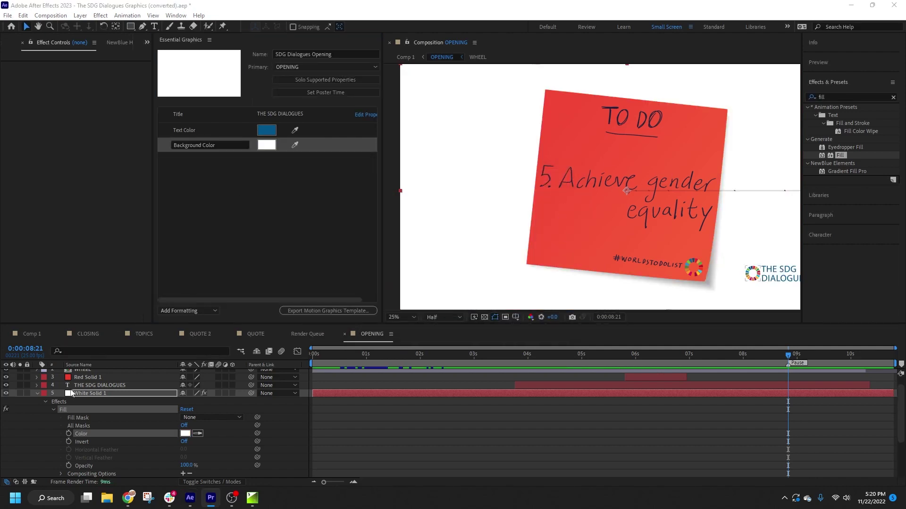
Step: Add the WHEEL layer to the template as a replaceable image
{"action": "left_click", "coordinate": [36, 393]}
{"action": "left_click", "coordinate": [84, 381]}
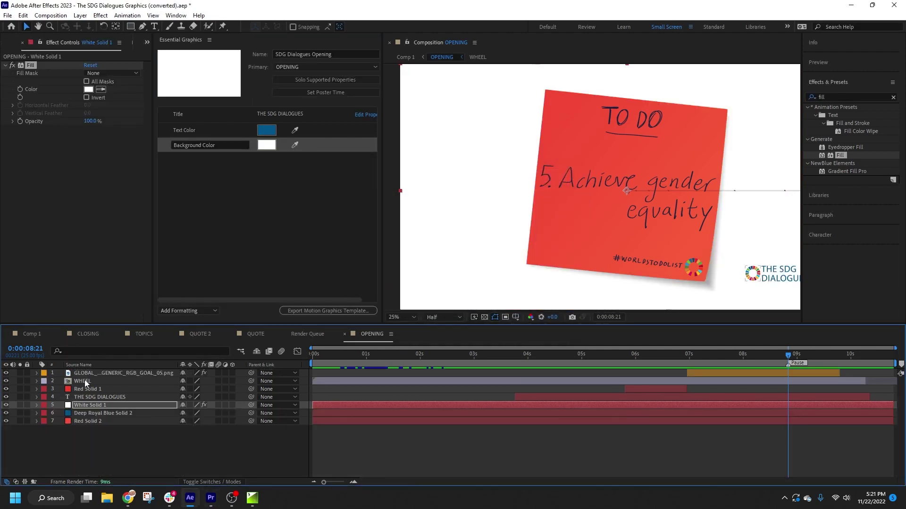
{"action": "left_click_drag", "start_coordinate": [92, 382], "coordinate": [212, 194]}
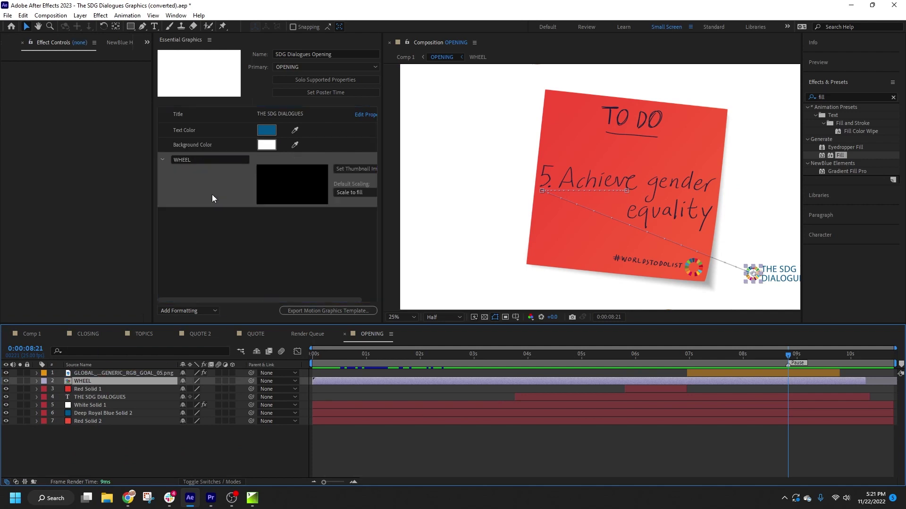
Step: Add the post-it PNG layer as a replaceable image named 'POST IT IMAGE'
{"action": "left_click", "coordinate": [95, 374]}
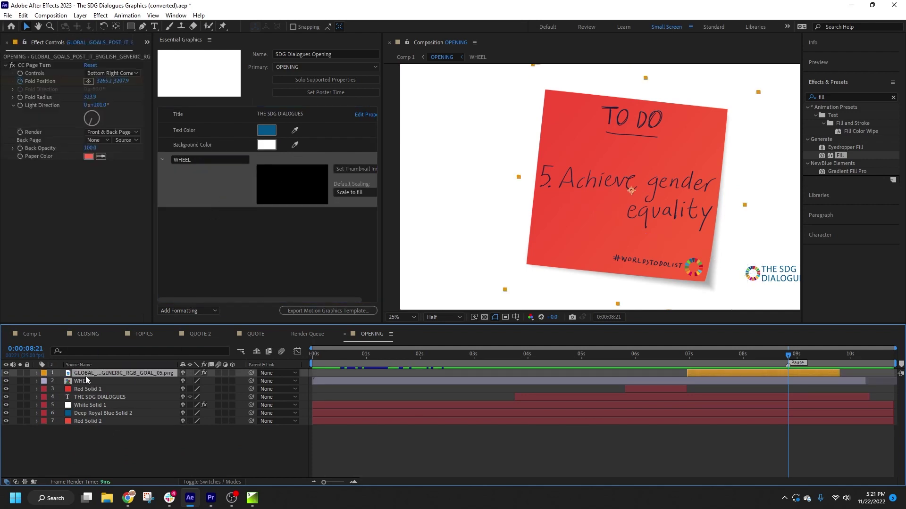
{"action": "left_click_drag", "start_coordinate": [85, 375], "coordinate": [222, 154]}
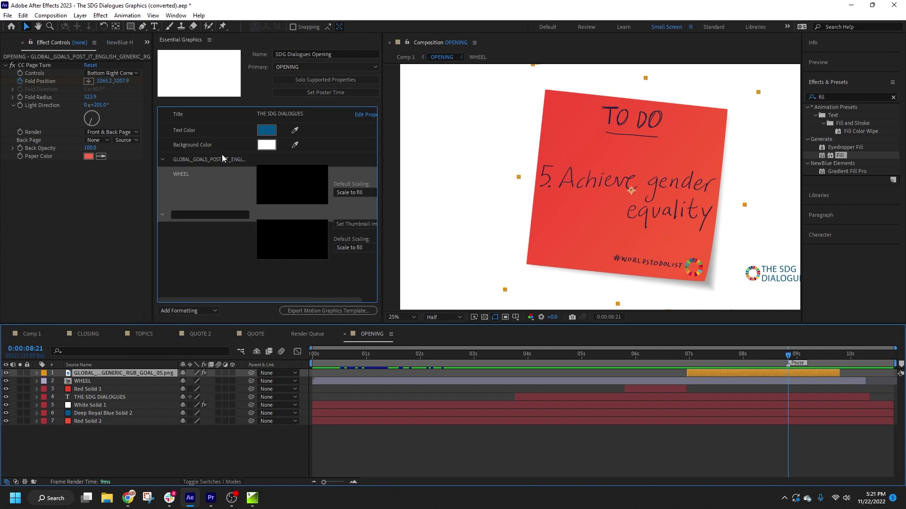
{"action": "left_click", "coordinate": [228, 160]}
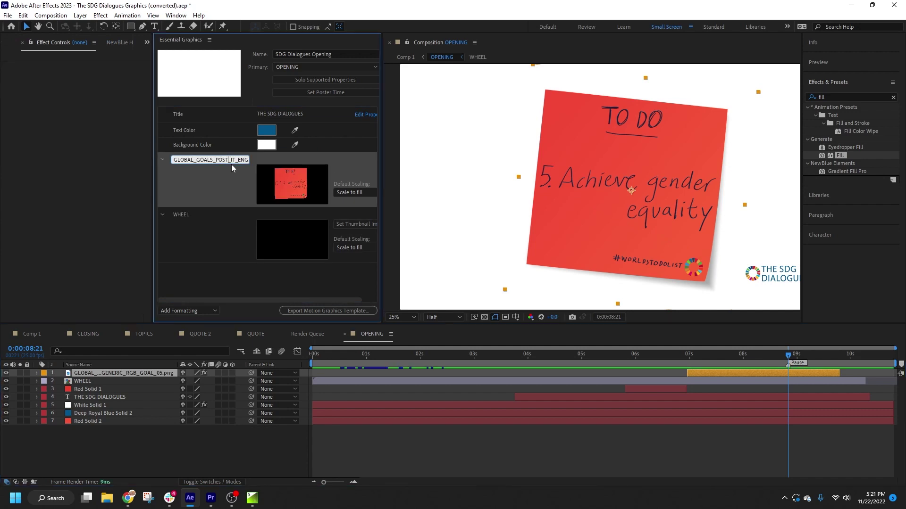
{"action": "key", "text": "ctrl+a"}
{"action": "type", "text": "POST IT"}
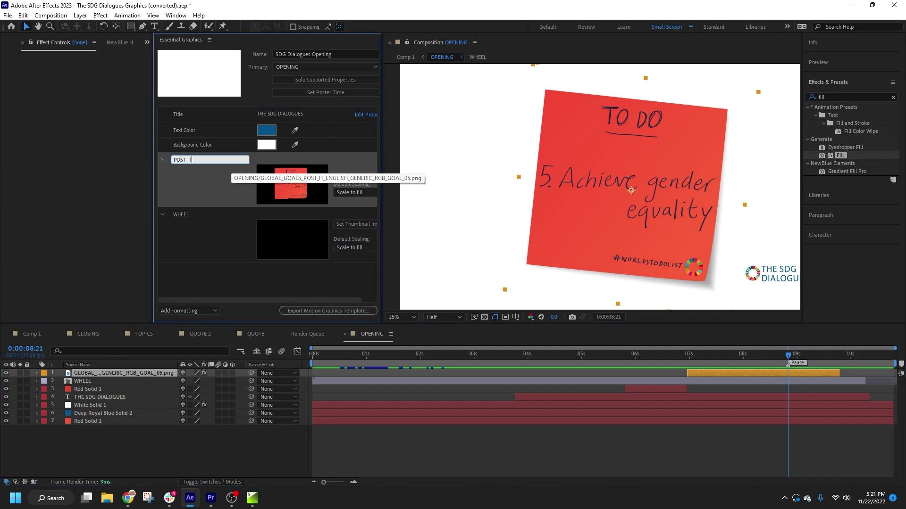
{"action": "type", "text": " IMAGE"}
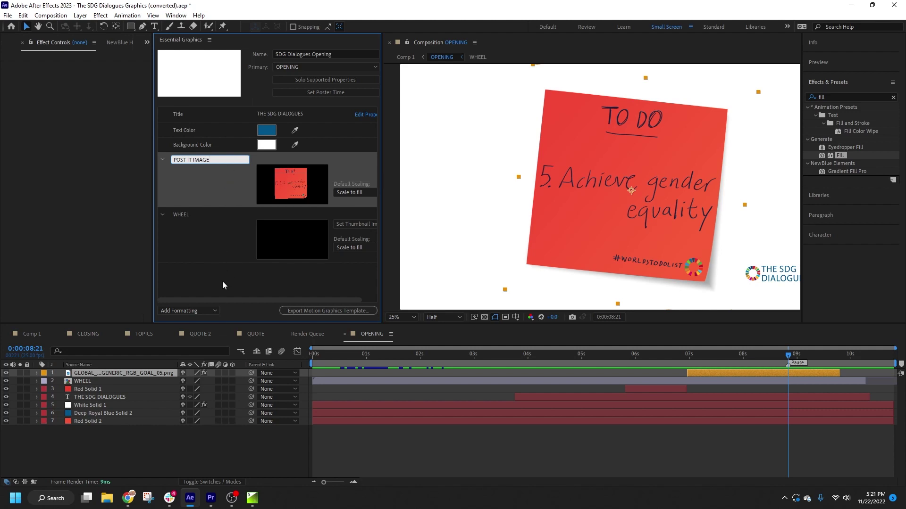
{"action": "left_click", "coordinate": [218, 274]}
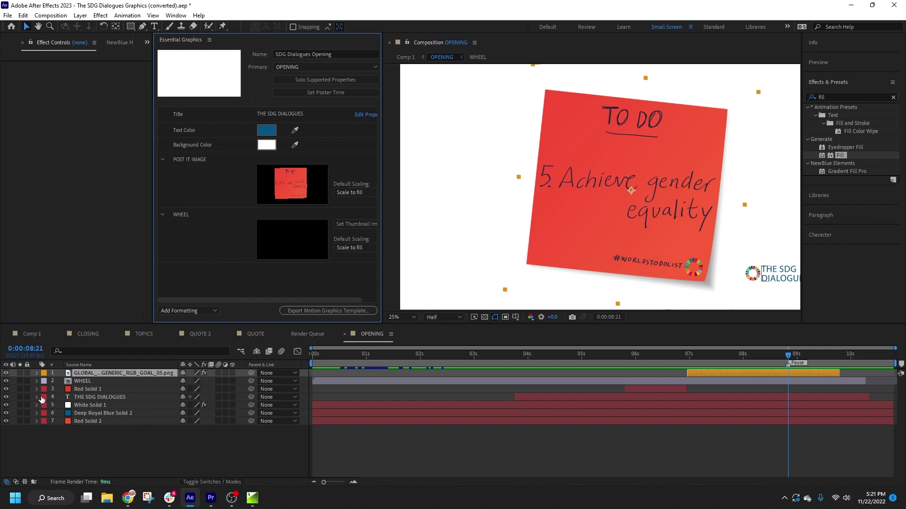
Step: Expose the post-it layer's Position (1960.0, 1080.0) in the template as 'Image Position'
{"action": "left_click", "coordinate": [37, 374]}
{"action": "left_click", "coordinate": [37, 375]}
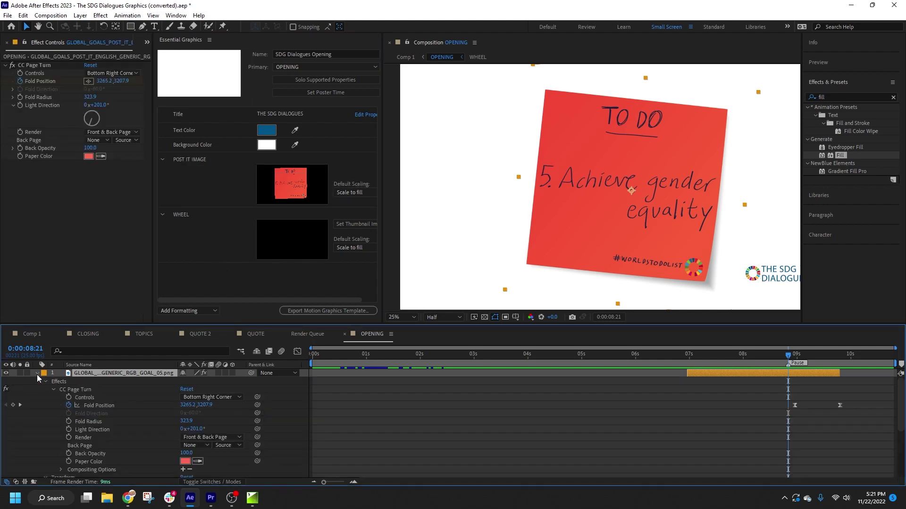
{"action": "scroll", "coordinate": [133, 361], "scroll_direction": "down", "scroll_amount": 5}
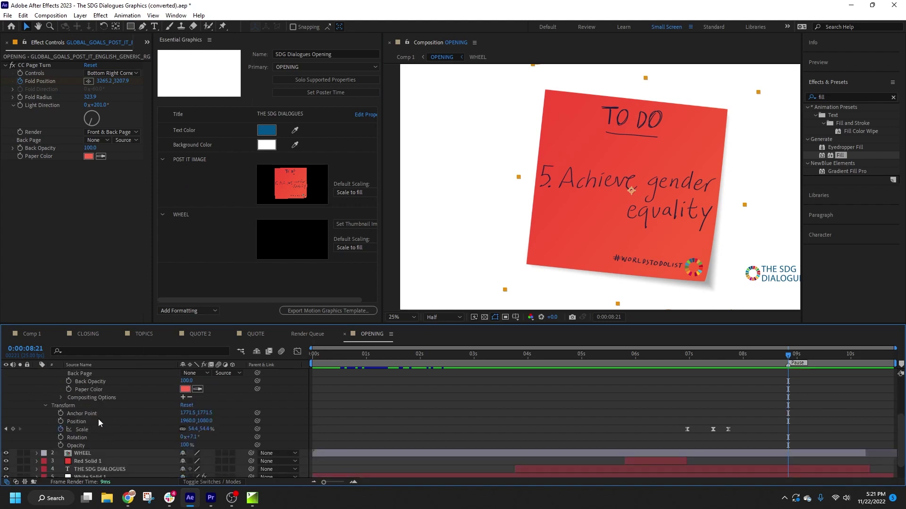
{"action": "left_click_drag", "start_coordinate": [97, 420], "coordinate": [249, 209]}
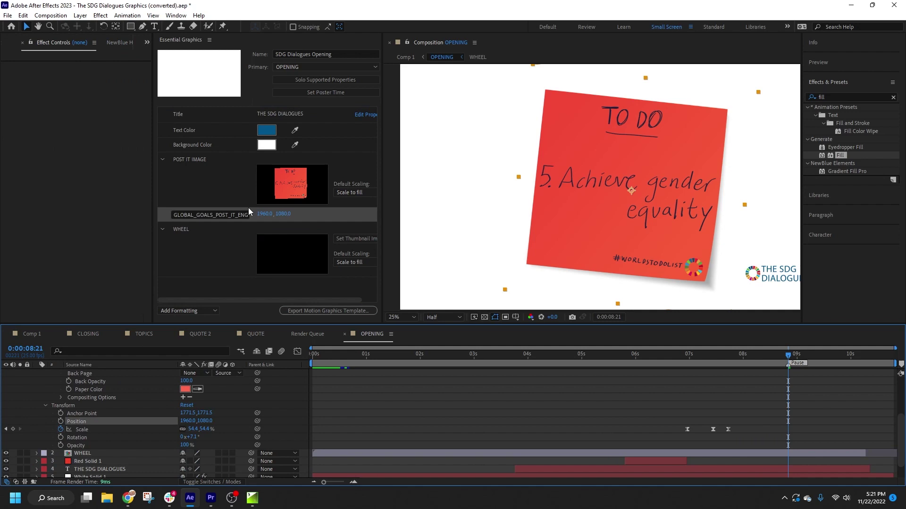
{"action": "left_click", "coordinate": [220, 215]}
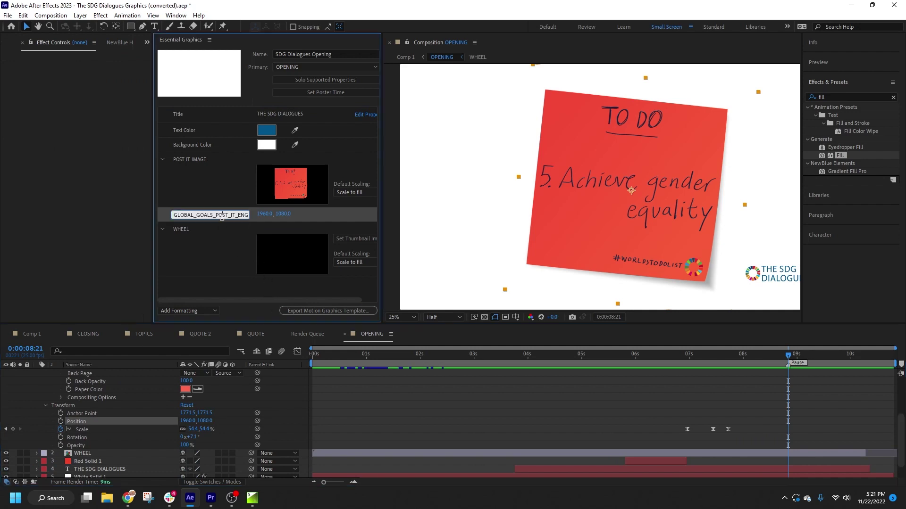
{"action": "left_click_drag", "start_coordinate": [222, 215], "coordinate": [148, 219]}
{"action": "key", "text": "ctrl+a"}
{"action": "key", "text": "BackSpace"}
{"action": "type", "text": "Image Position"}
{"action": "left_click", "coordinate": [182, 285]}
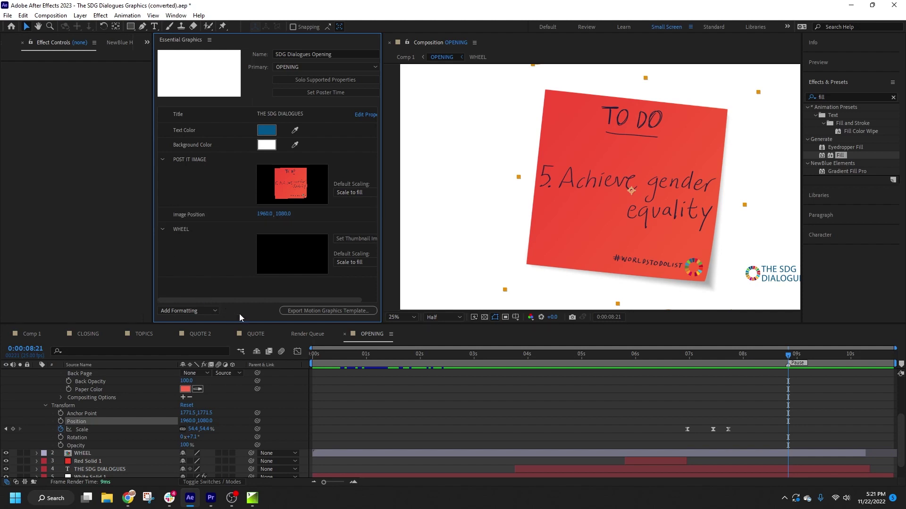
{"action": "left_click", "coordinate": [321, 312]}
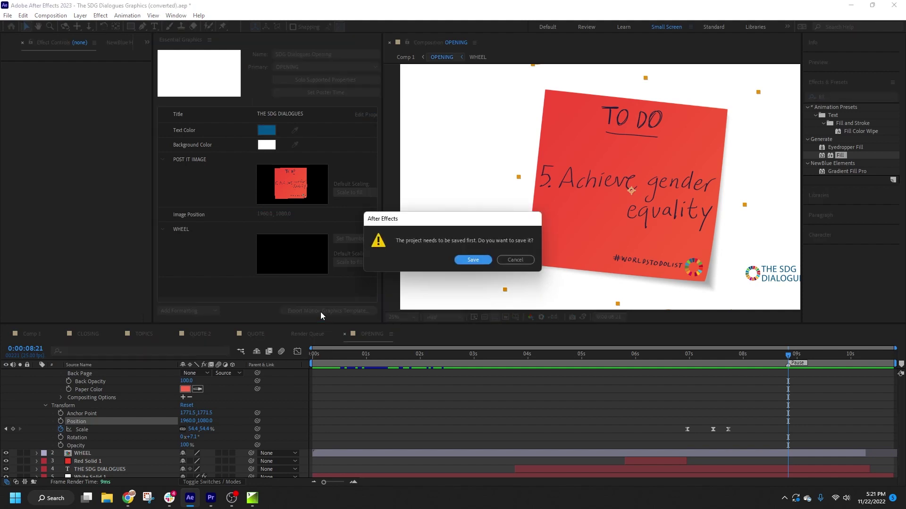
Step: Save the project and export SDG Dialogues Opening.mogrt to the Local Drive, accepting font warnings
{"action": "left_click", "coordinate": [472, 260]}
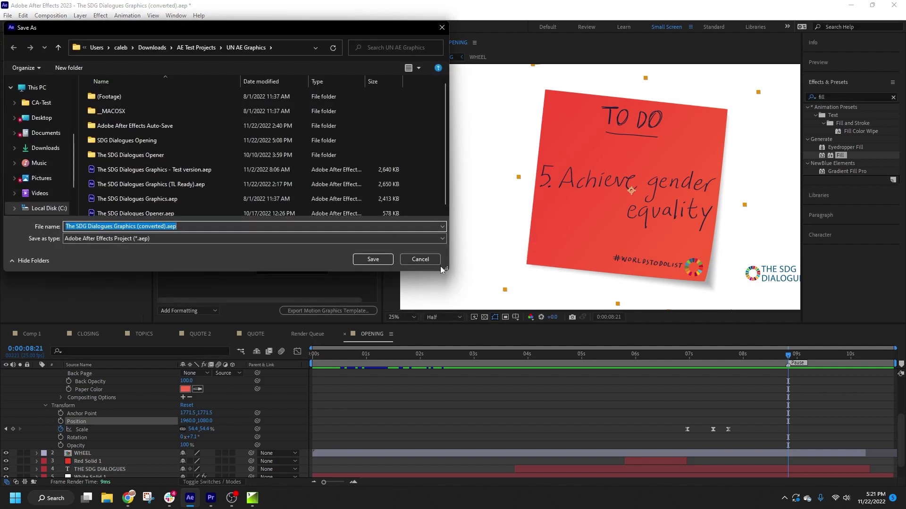
{"action": "left_click", "coordinate": [372, 260]}
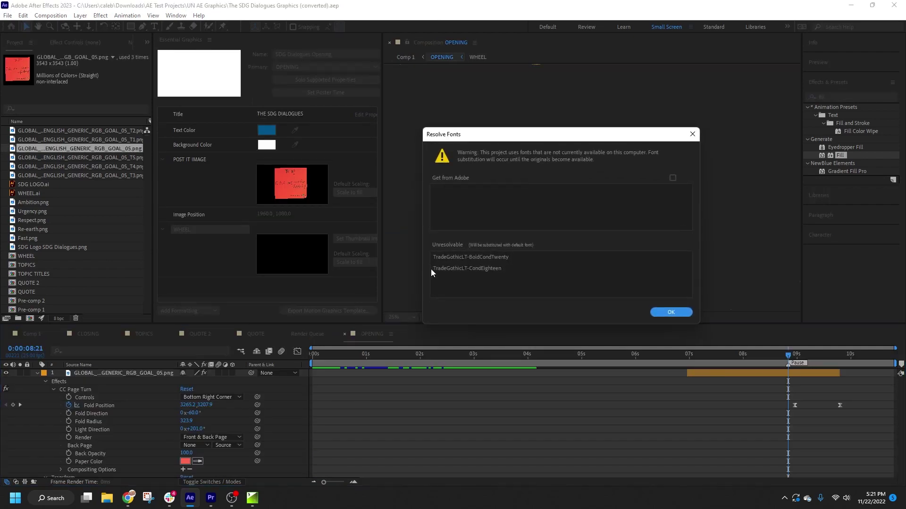
{"action": "left_click", "coordinate": [667, 313]}
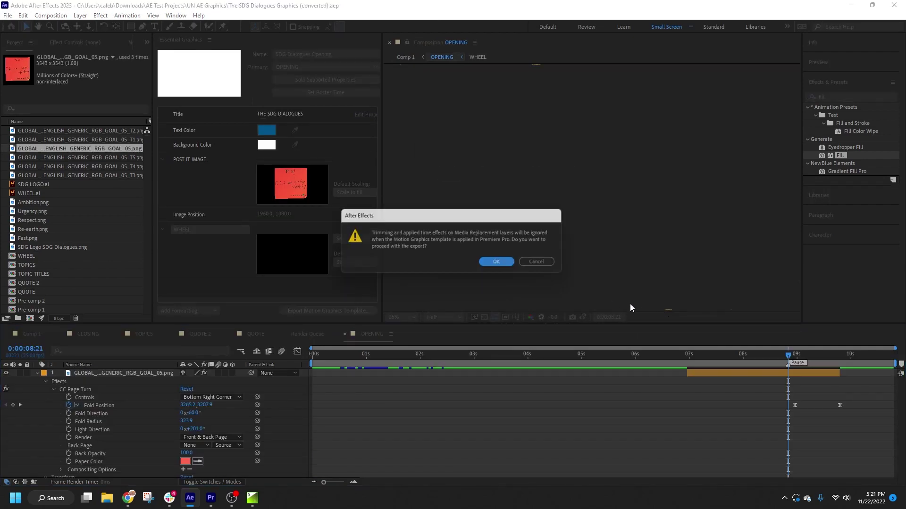
{"action": "left_click", "coordinate": [506, 263]}
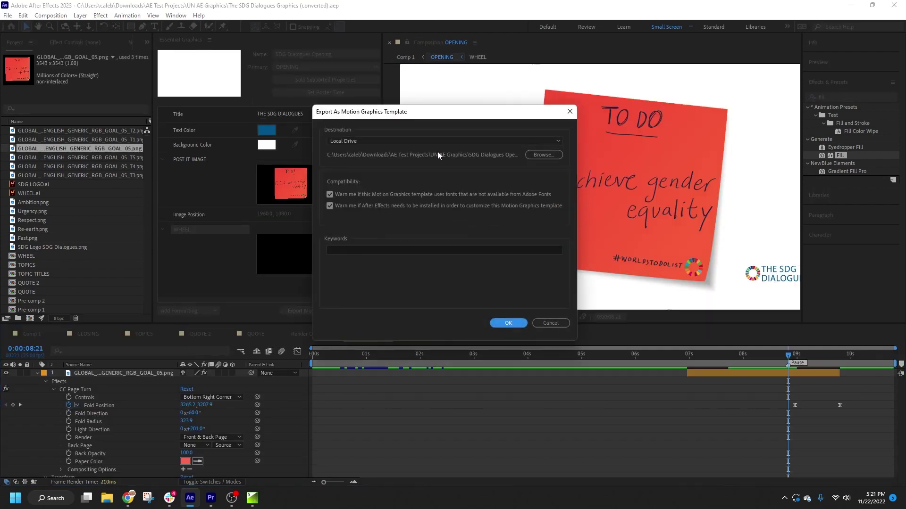
{"action": "left_click", "coordinate": [431, 139]}
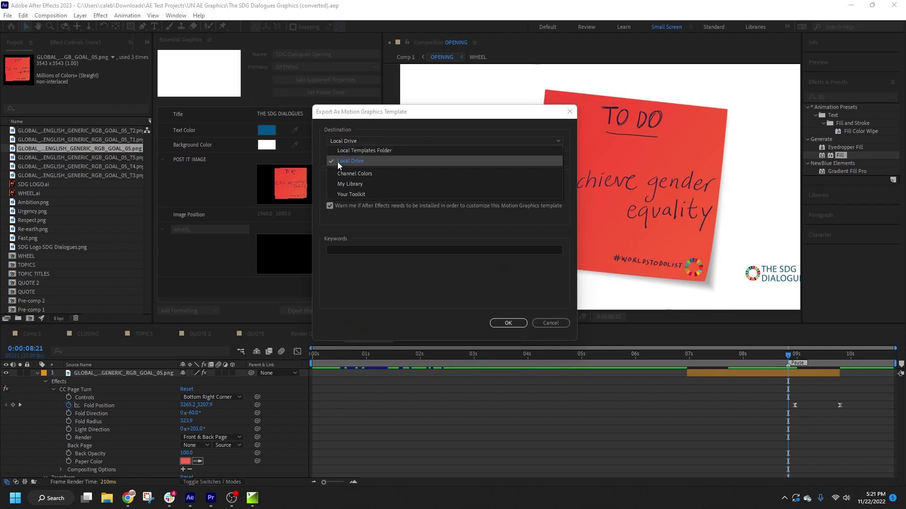
{"action": "left_click", "coordinate": [369, 163]}
{"action": "left_click", "coordinate": [508, 323]}
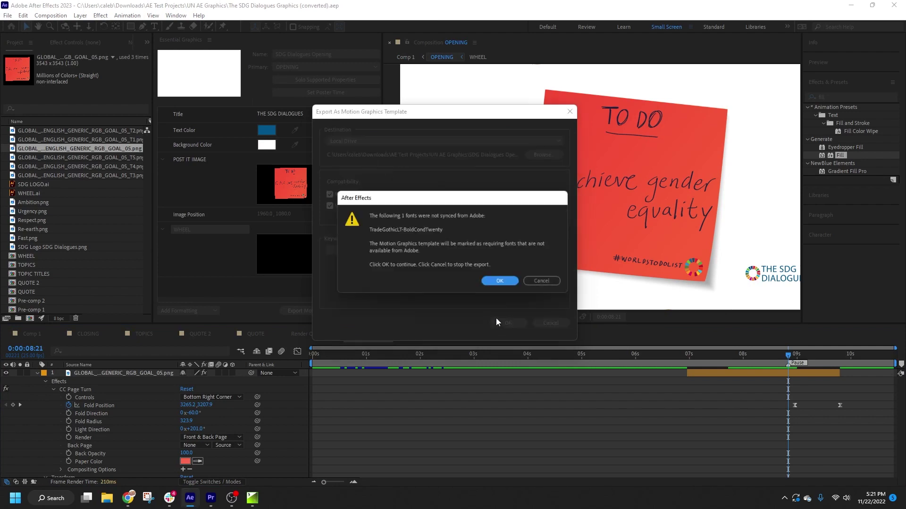
{"action": "left_click", "coordinate": [498, 281]}
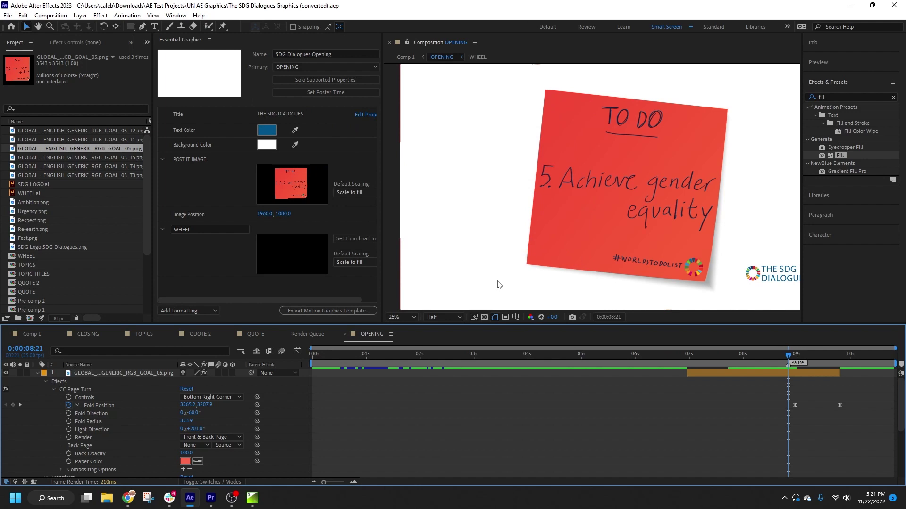
{"action": "left_click", "coordinate": [340, 317]}
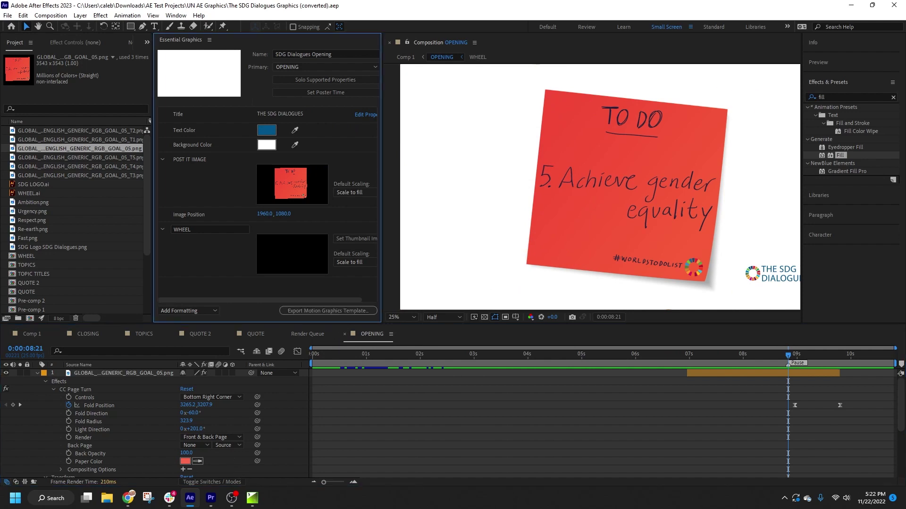
Step: In NewBlue Titler Live, import SDG Dialogues Opening.mogrt as a graphic layer
{"action": "left_click", "coordinate": [253, 498]}
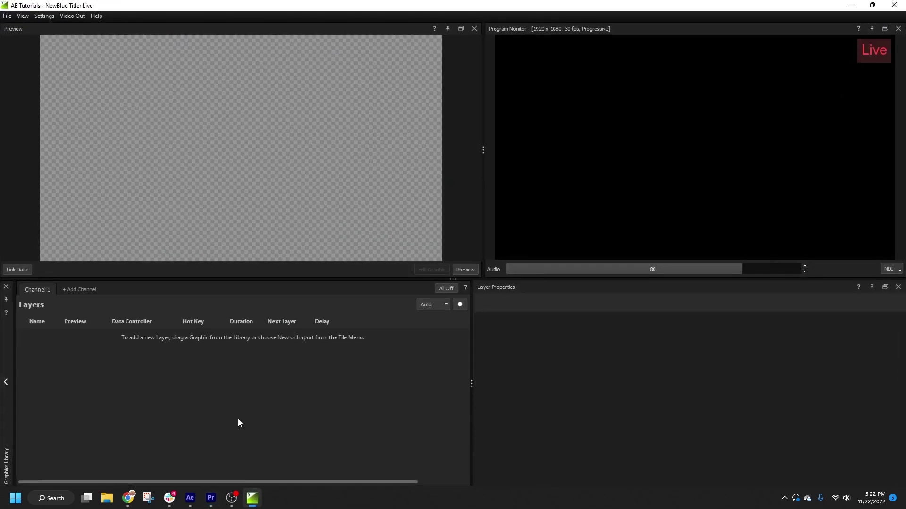
{"action": "right_click", "coordinate": [196, 347]}
{"action": "mouse_move", "coordinate": [217, 348]}
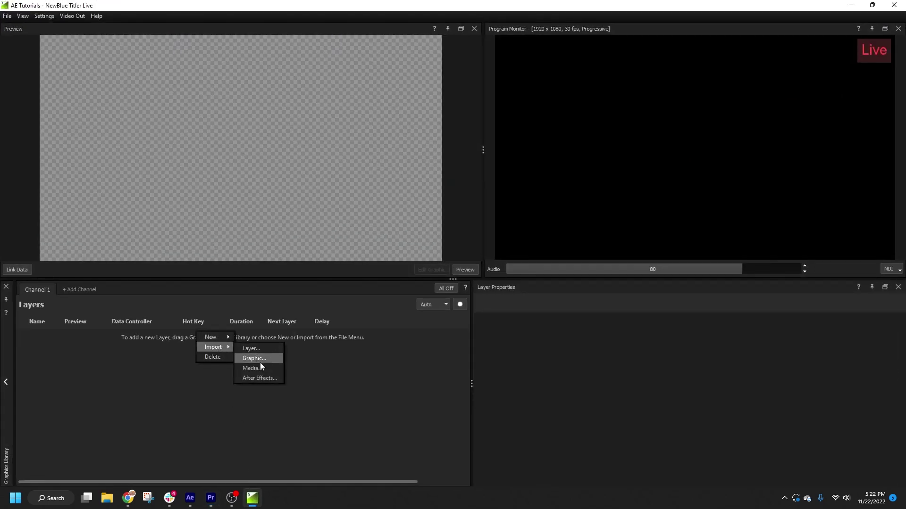
{"action": "left_click", "coordinate": [260, 361]}
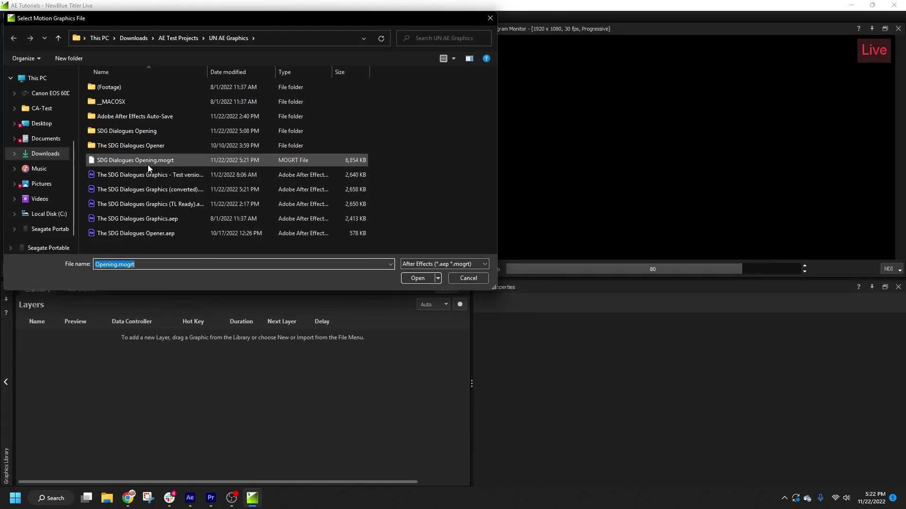
{"action": "double_click", "coordinate": [148, 163]}
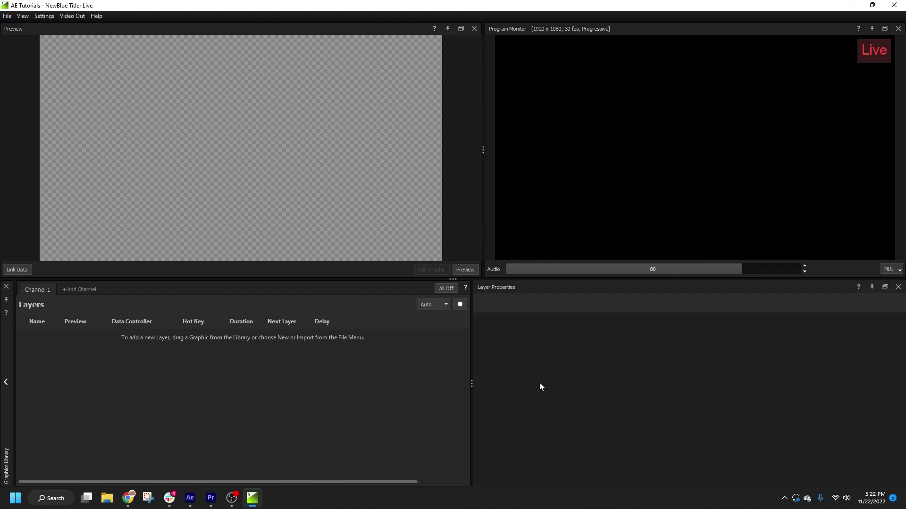